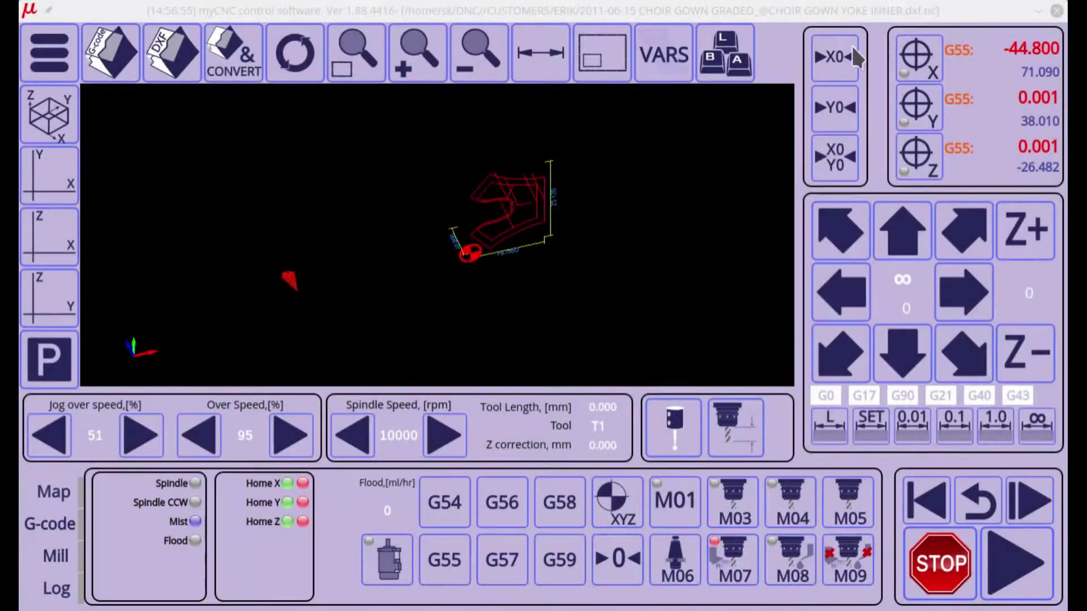
- Open the Work Offsets settings page listing the G54–G59.3 offsets and G28/G30 homes
{"action": "left_click", "coordinate": [849, 17]}
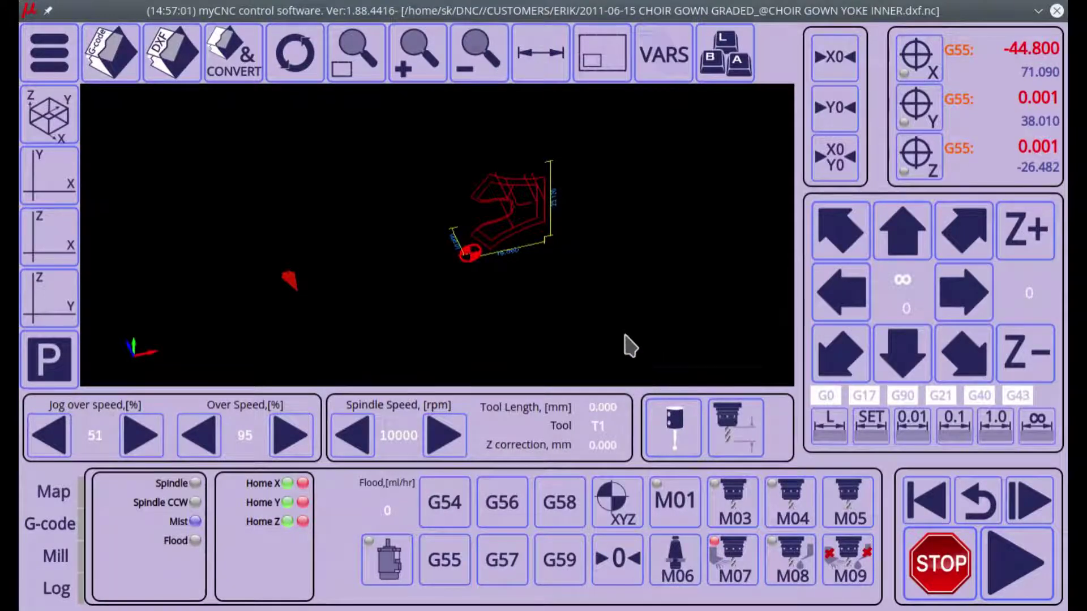
{"action": "left_click", "coordinate": [57, 60]}
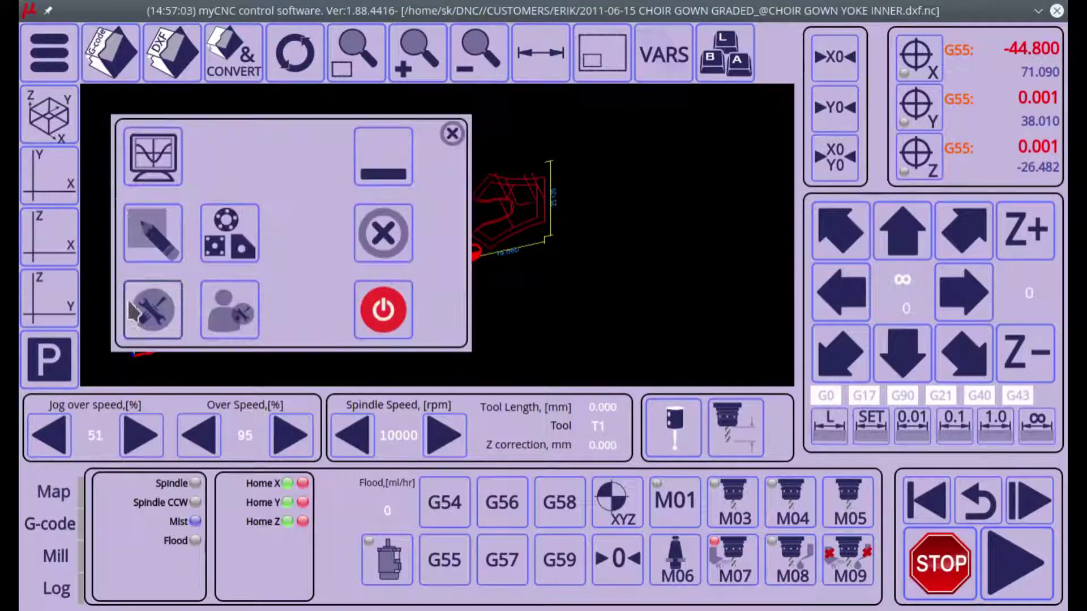
{"action": "left_click", "coordinate": [148, 312]}
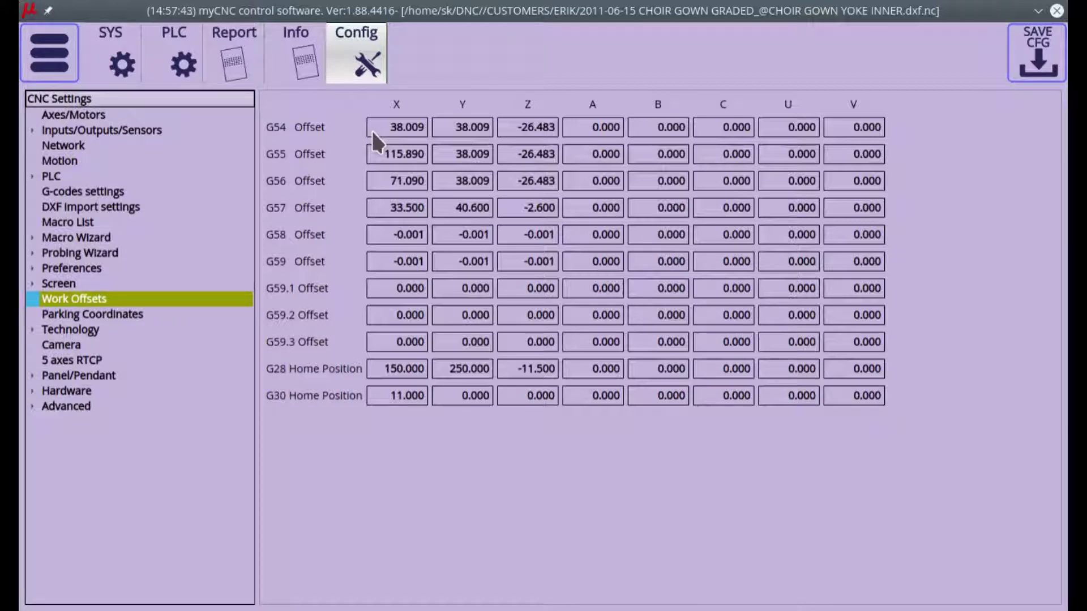
{"action": "left_click", "coordinate": [53, 58]}
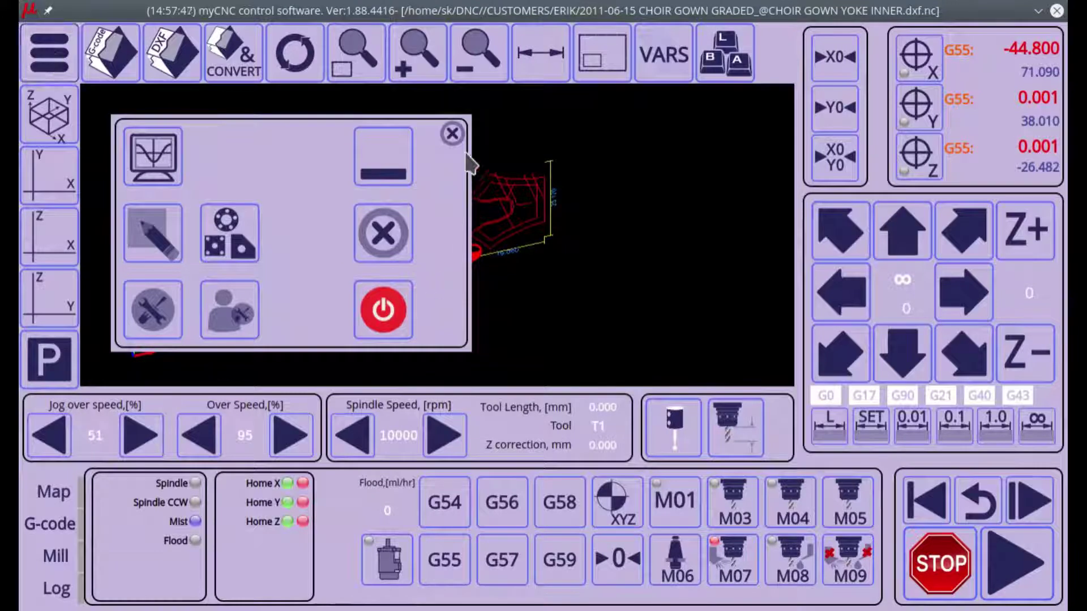
- Close the main menu and zoom out on the toolpath preview
{"action": "left_click", "coordinate": [452, 134]}
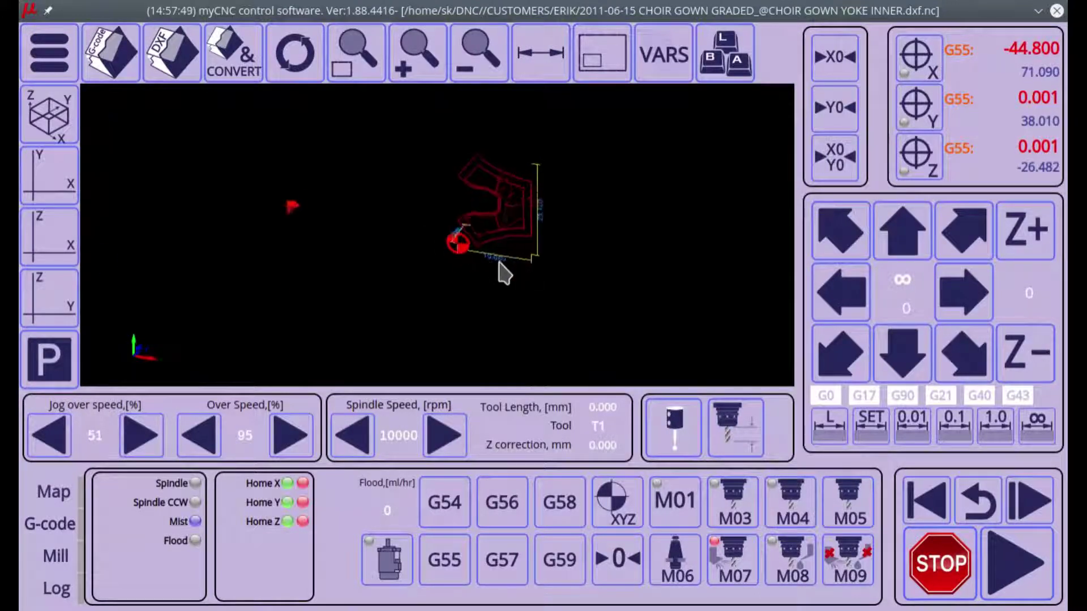
{"action": "scroll", "coordinate": [430, 245], "scroll_direction": "down", "scroll_amount": 1}
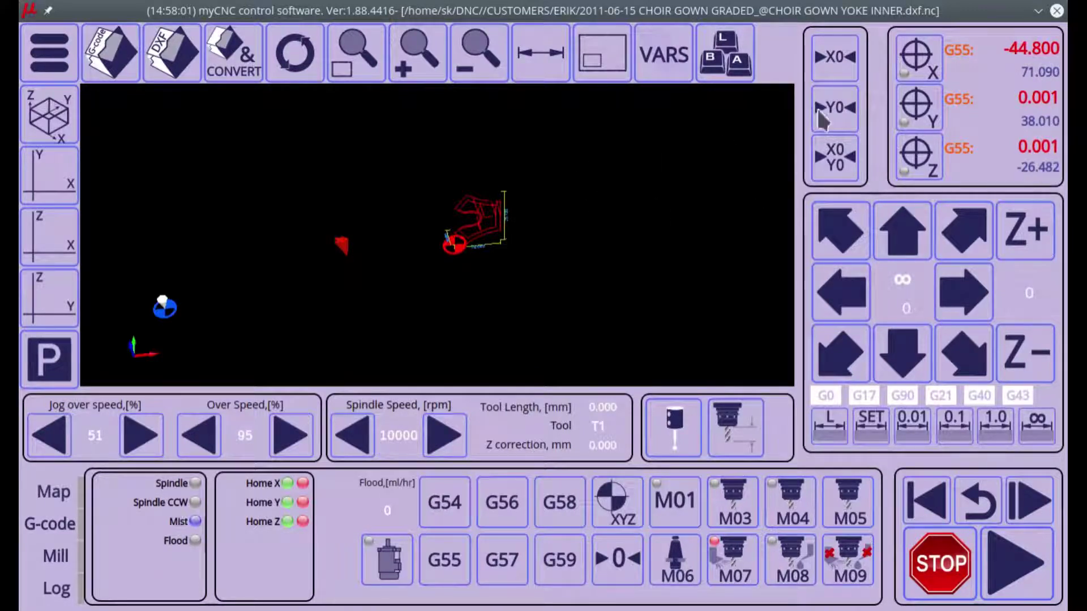
- Start an MDI command with G53 G90 G0 on the on-screen keyboard
{"action": "left_click", "coordinate": [724, 54]}
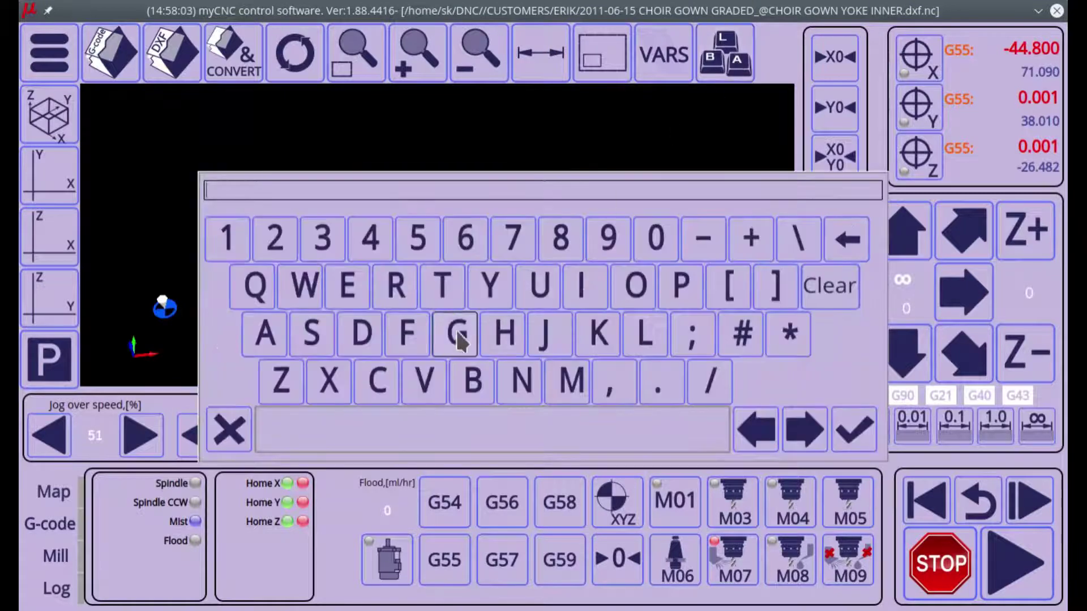
{"action": "left_click", "coordinate": [459, 337]}
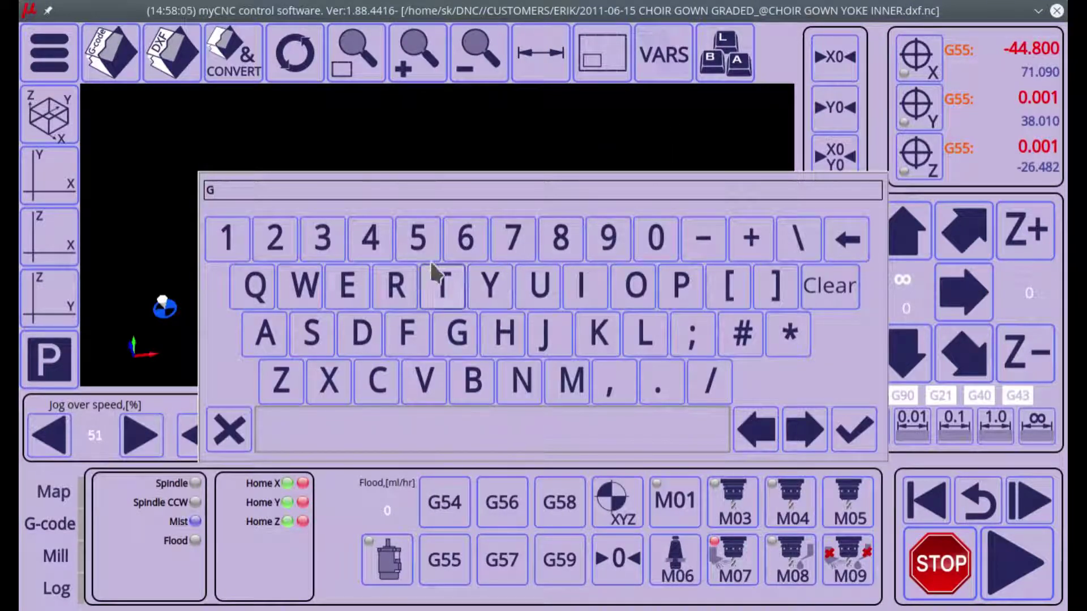
{"action": "left_click", "coordinate": [320, 232]}
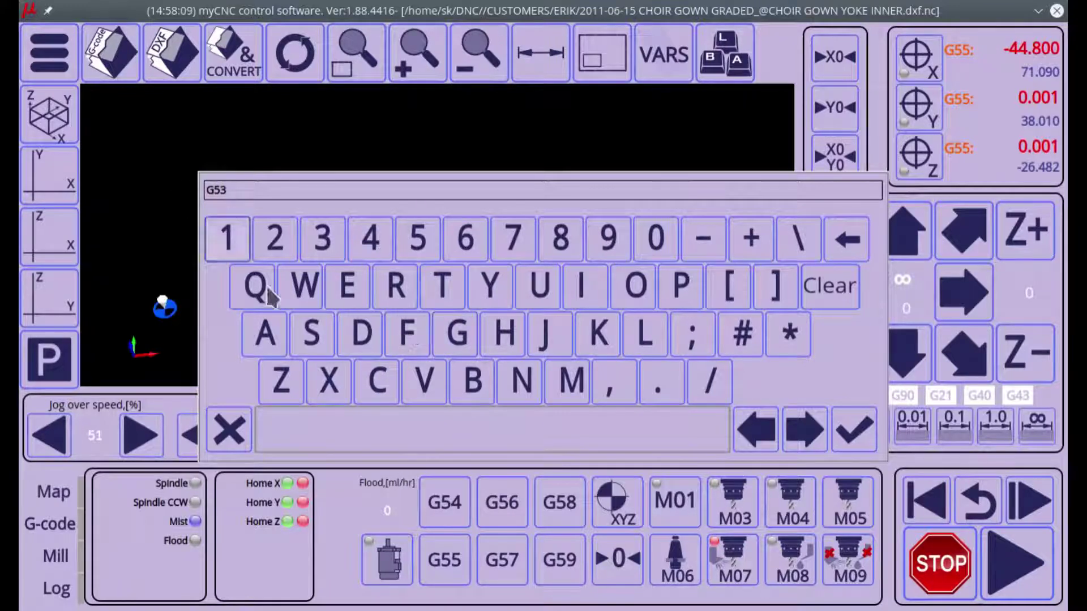
{"action": "left_click", "coordinate": [605, 239]}
{"action": "left_click", "coordinate": [645, 243]}
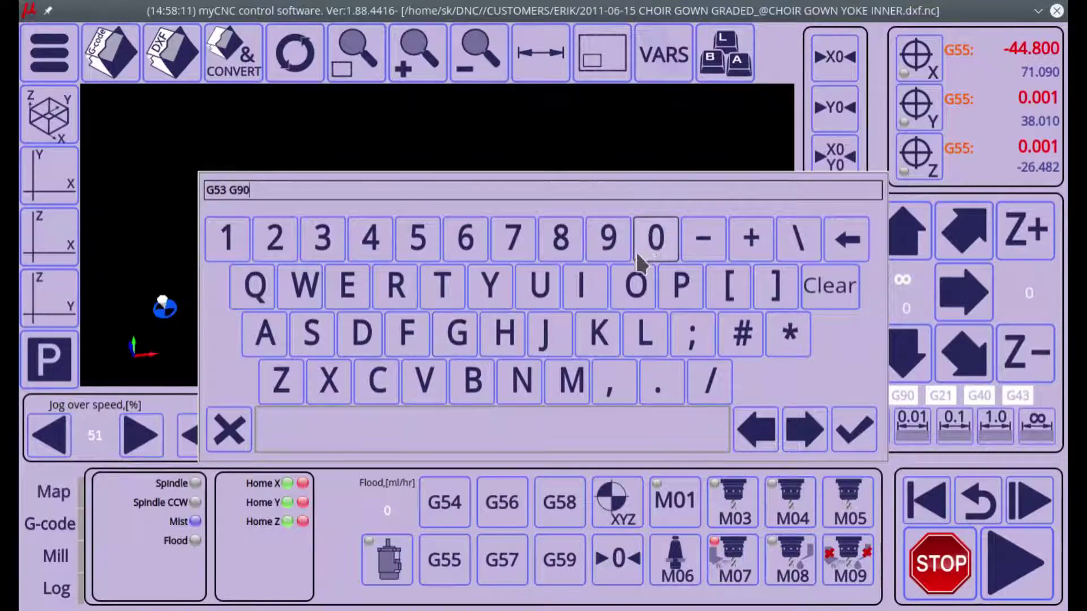
{"action": "left_click", "coordinate": [456, 333]}
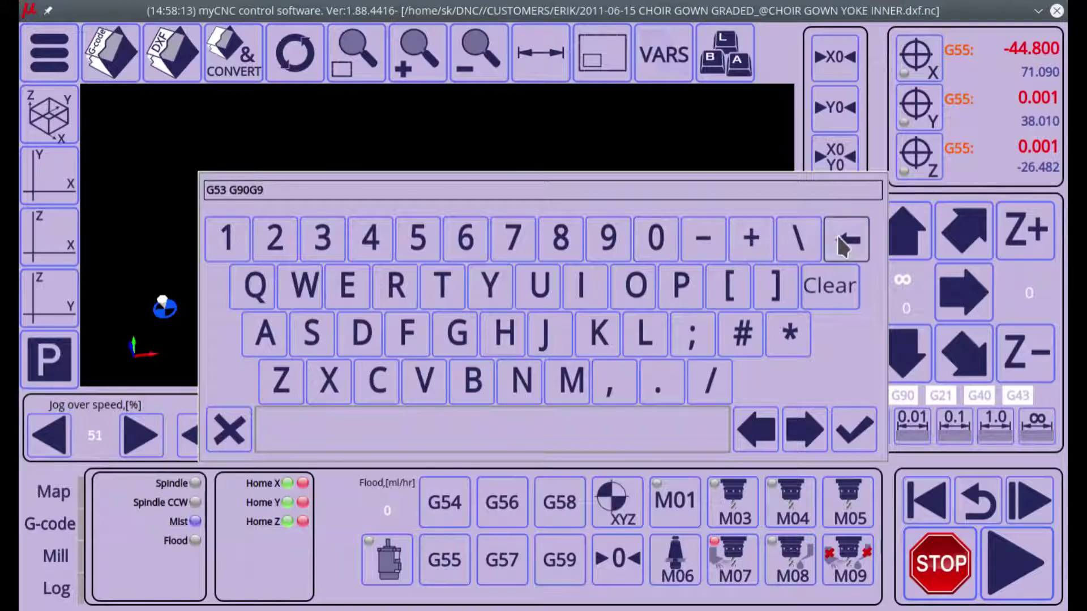
{"action": "left_click", "coordinate": [674, 239]}
- Finish the command with X0 Y0 Z0 and run the rapid move to machine zero
{"action": "left_click", "coordinate": [330, 380]}
{"action": "left_click", "coordinate": [655, 243]}
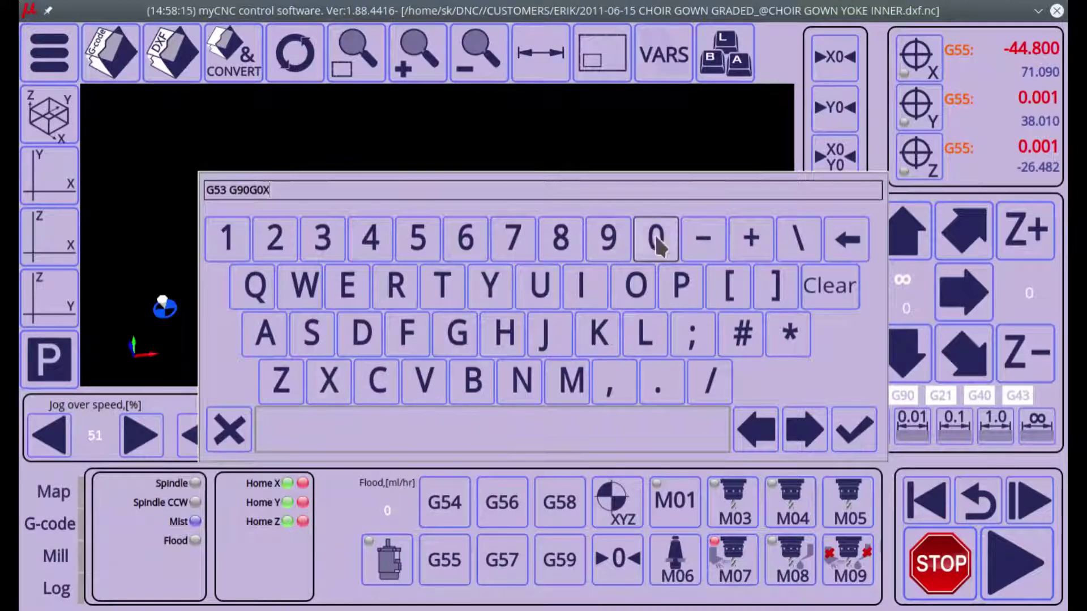
{"action": "left_click", "coordinate": [489, 286]}
{"action": "left_click", "coordinate": [655, 239]}
{"action": "left_click", "coordinate": [281, 380]}
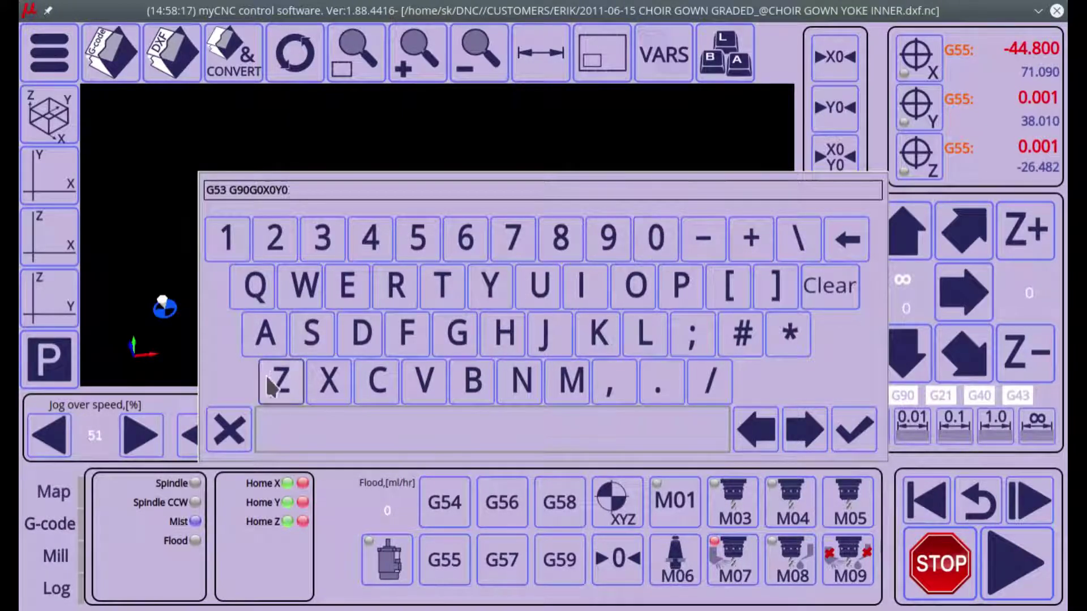
{"action": "left_click", "coordinate": [655, 239]}
{"action": "left_click", "coordinate": [853, 429]}
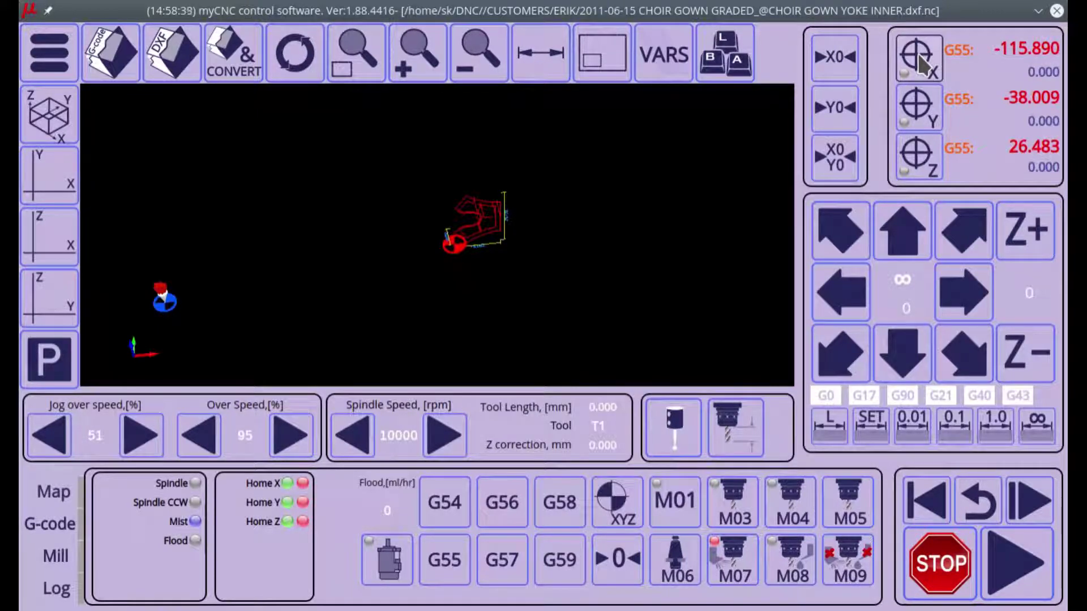
- Zero the G55 X, Y and Z readouts at the machine-zero position
{"action": "left_click", "coordinate": [920, 62]}
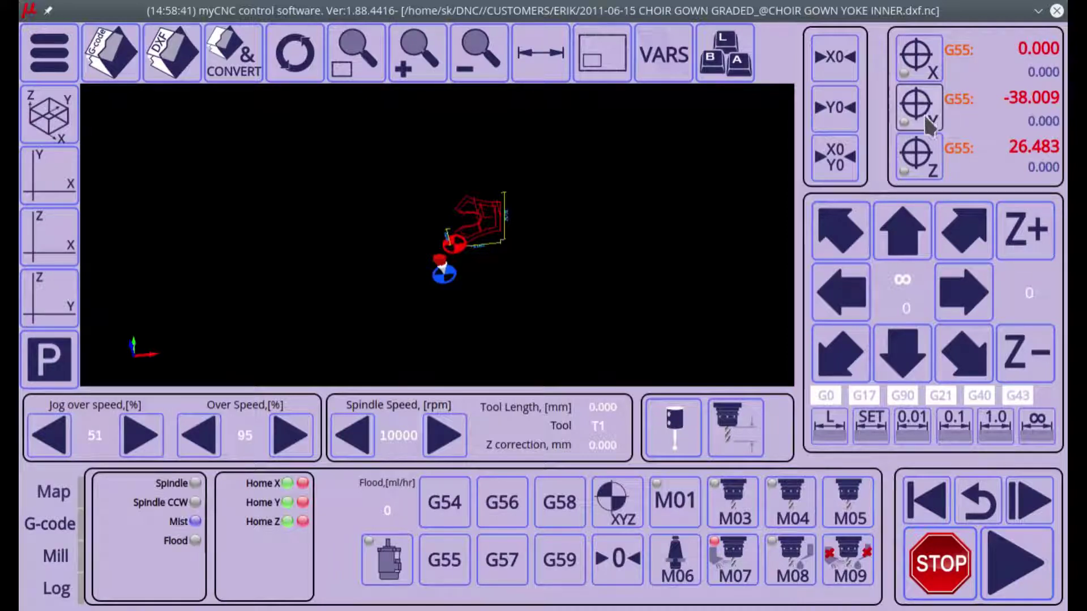
{"action": "left_click", "coordinate": [923, 115]}
{"action": "left_click", "coordinate": [938, 156]}
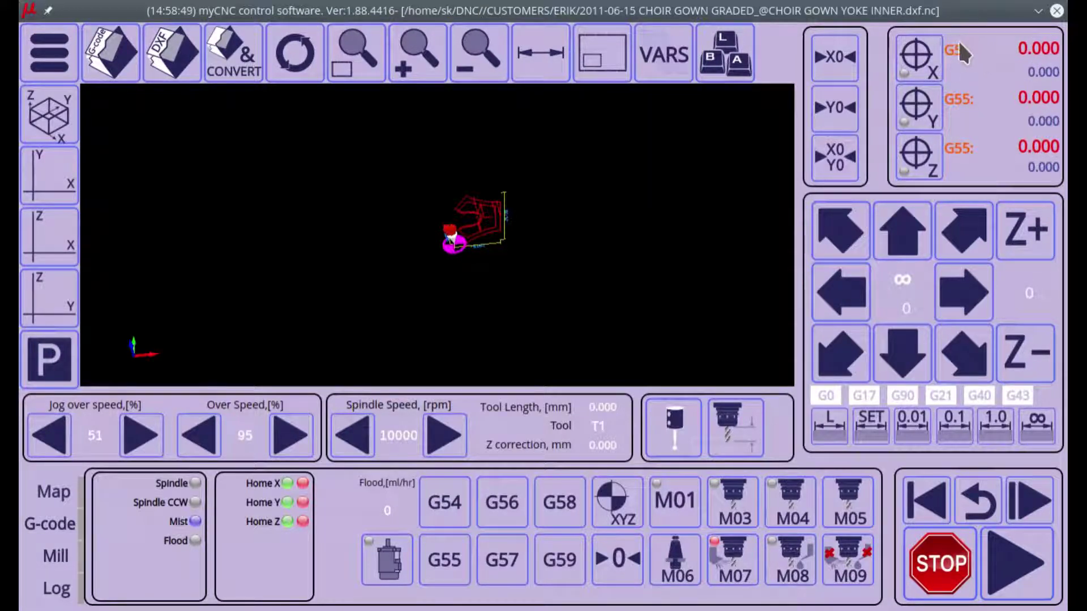
{"action": "left_click", "coordinate": [57, 65]}
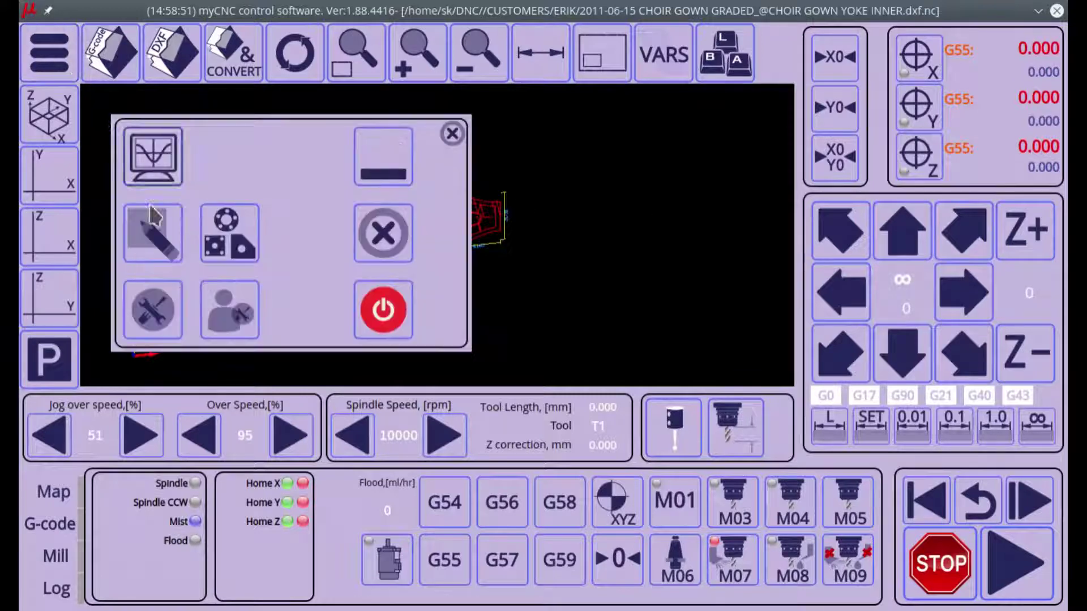
{"action": "left_click", "coordinate": [159, 319]}
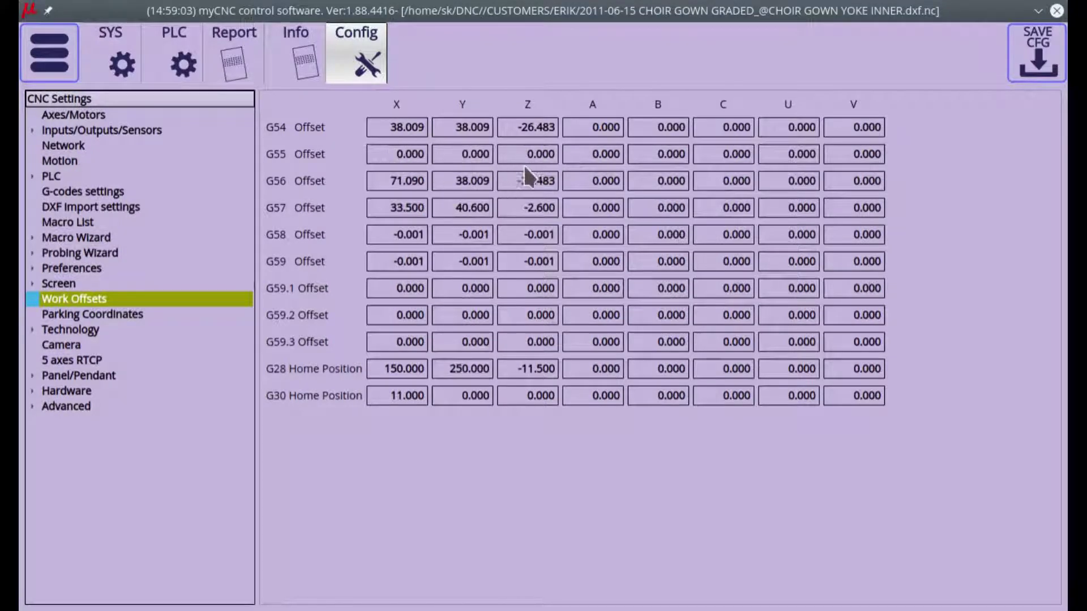
{"action": "left_click", "coordinate": [47, 55]}
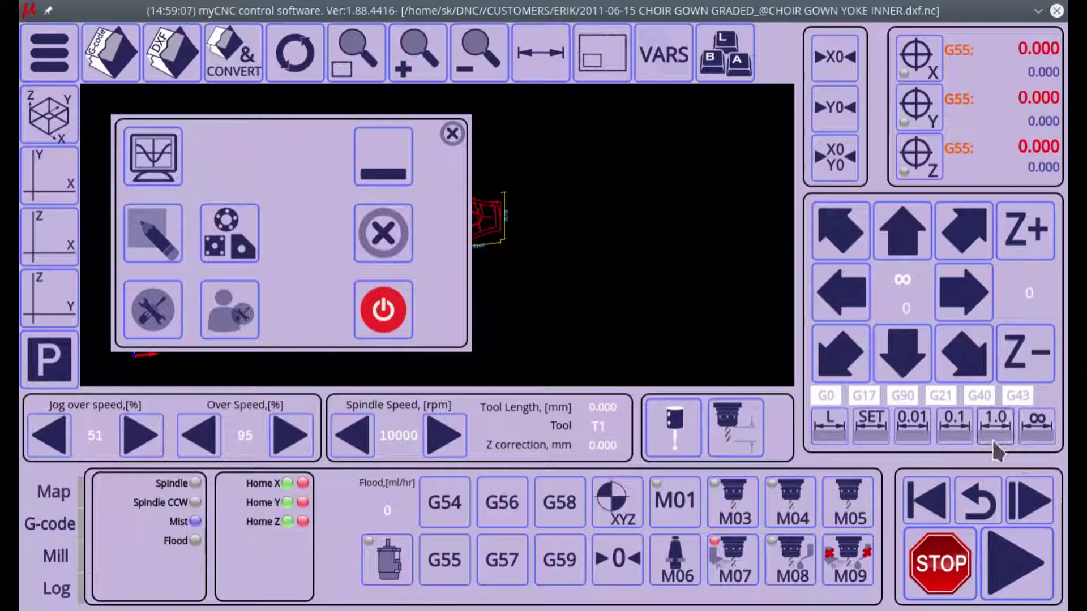
- Jog 5 mm in +X in 1 mm steps, zero G55 X there, and view Work Offsets
{"action": "left_click", "coordinate": [960, 293]}
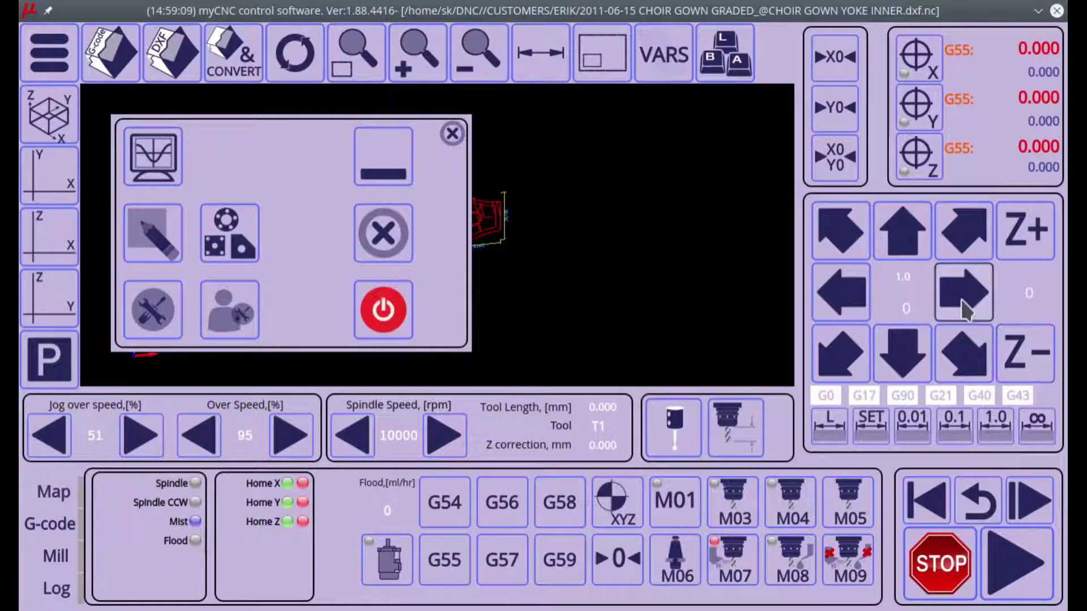
{"action": "left_click", "coordinate": [959, 296]}
{"action": "left_click", "coordinate": [959, 296]}
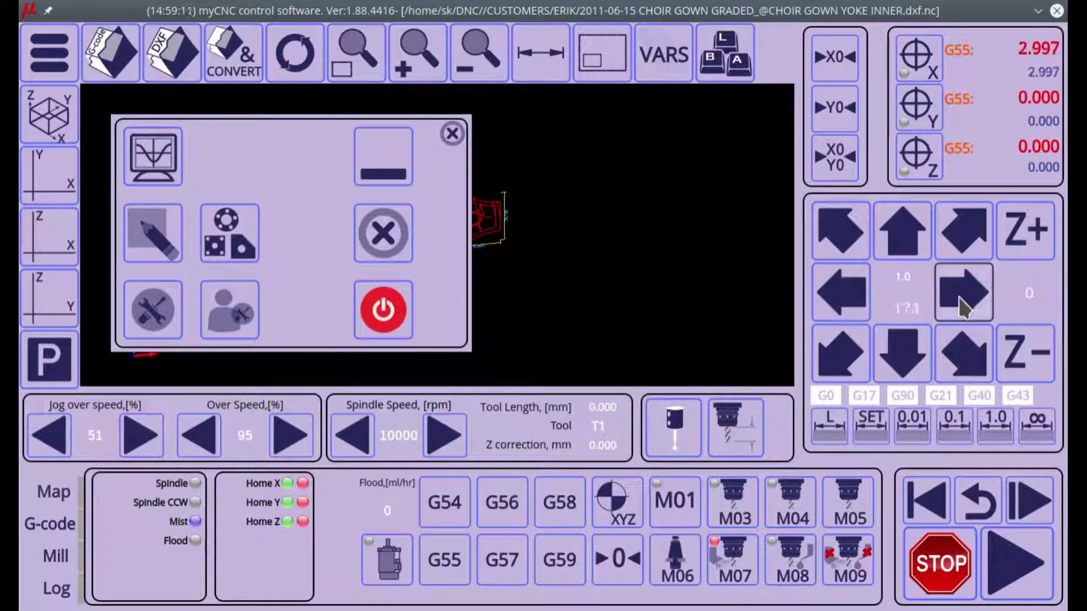
{"action": "left_click", "coordinate": [958, 297]}
{"action": "left_click", "coordinate": [958, 296]}
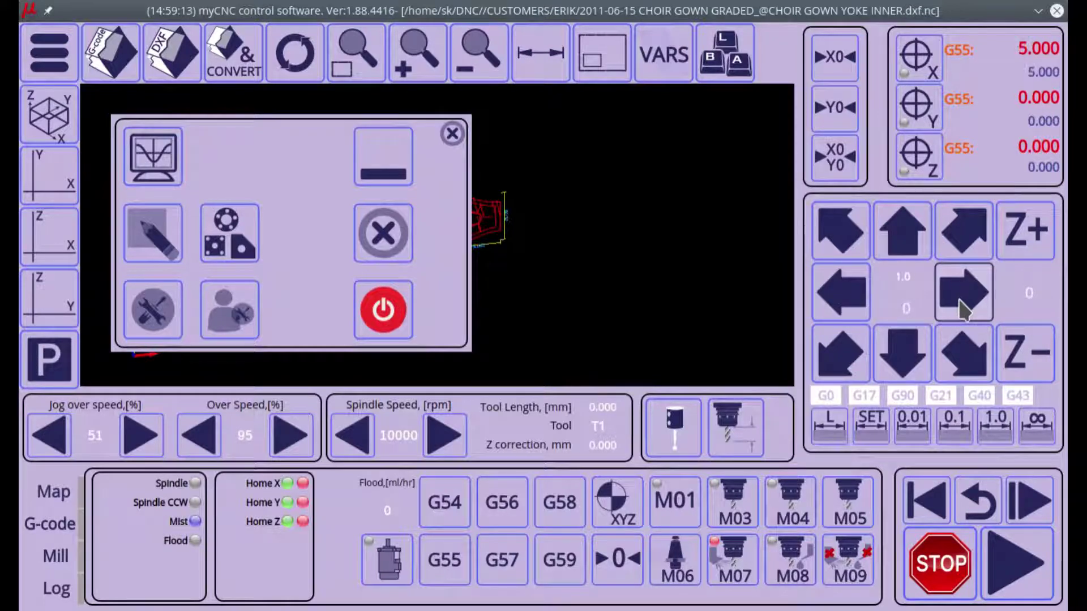
{"action": "left_click", "coordinate": [922, 59]}
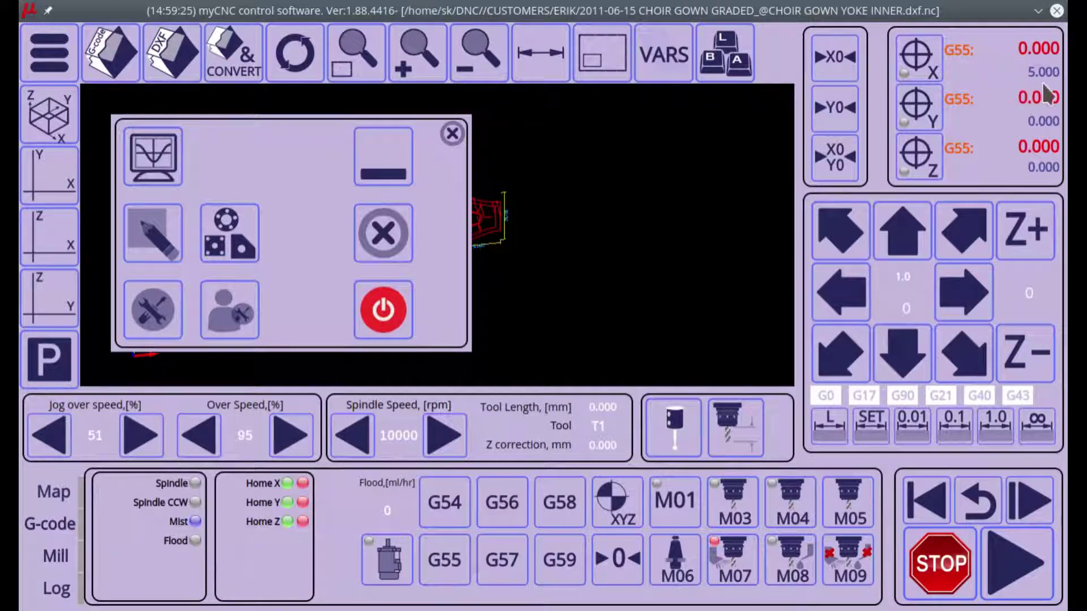
{"action": "left_click", "coordinate": [152, 310]}
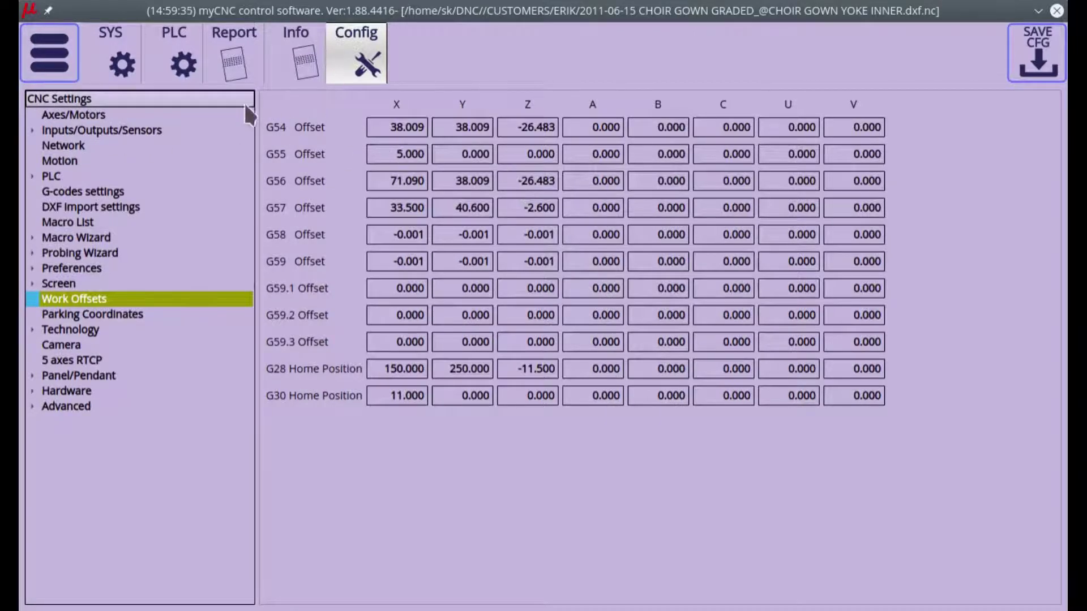
- Leave the Work Offsets page and return to the main menu over the machine screen
{"action": "left_click", "coordinate": [48, 67]}
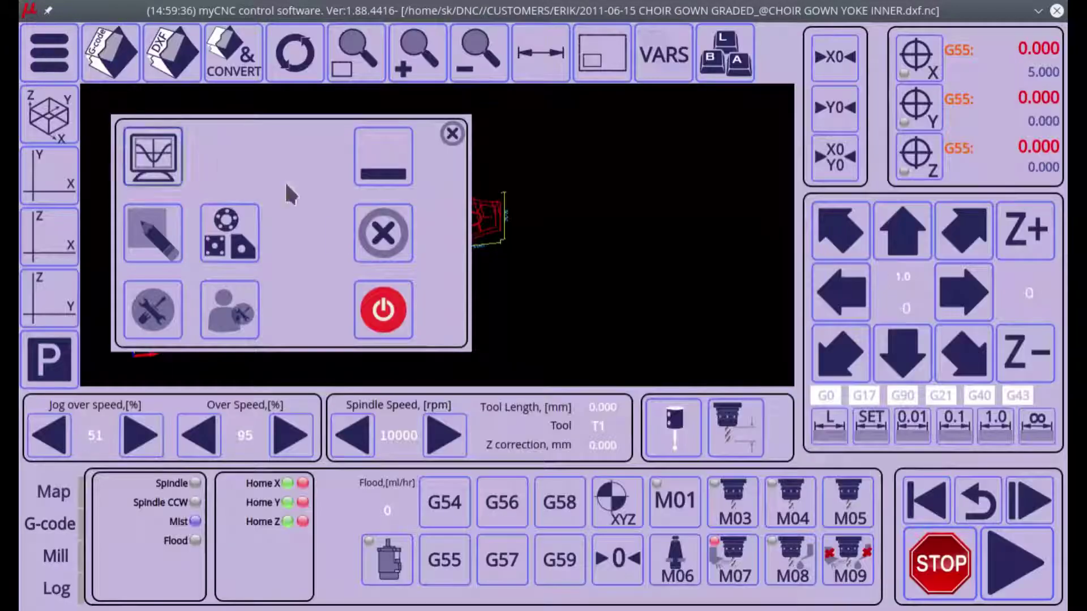
- Close the main menu and zoom and tilt to a near edge-on close-up of the toolpath
{"action": "left_click", "coordinate": [451, 134]}
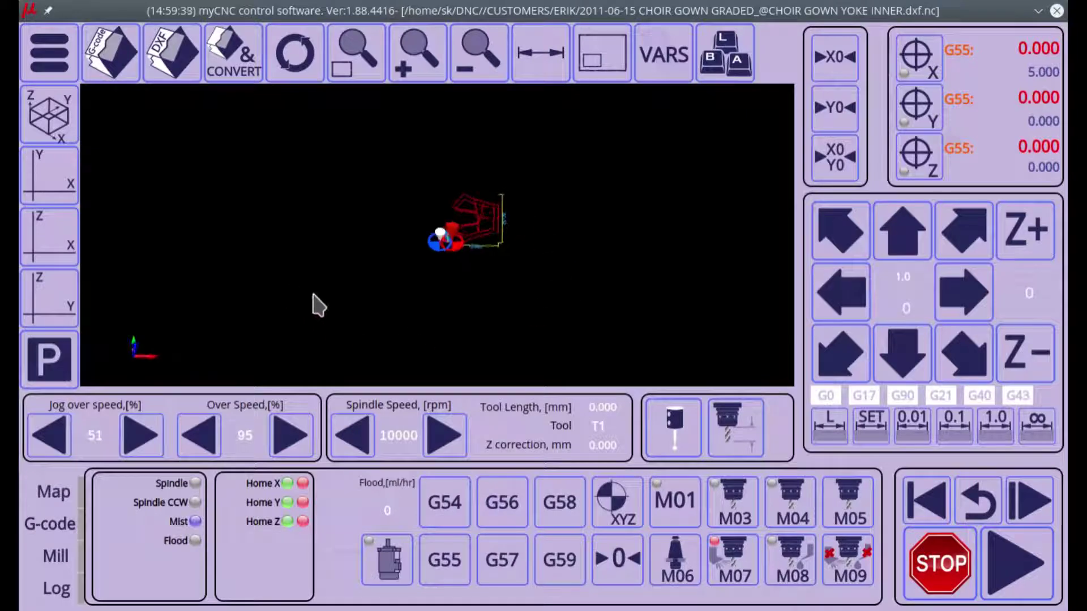
{"action": "mouse_move", "coordinate": [315, 303]}
{"action": "left_mouse_down"}
{"action": "mouse_move", "coordinate": [309, 357]}
{"action": "mouse_move", "coordinate": [305, 304]}
{"action": "left_mouse_up"}
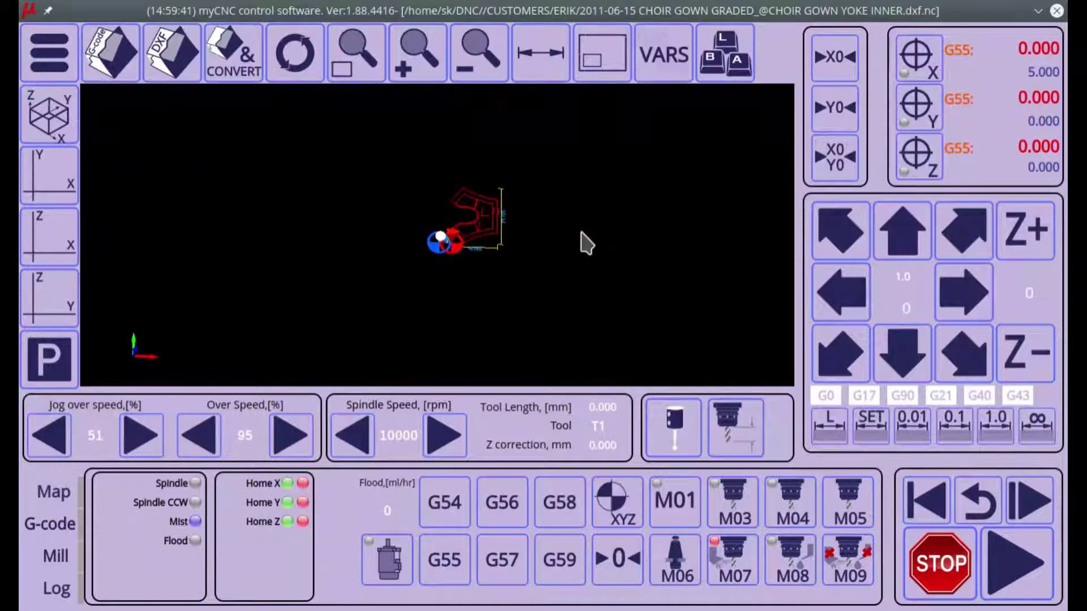
{"action": "scroll", "coordinate": [577, 244], "scroll_direction": "up", "scroll_amount": 5}
{"action": "left_click_drag", "start_coordinate": [497, 291], "coordinate": [471, 274]}
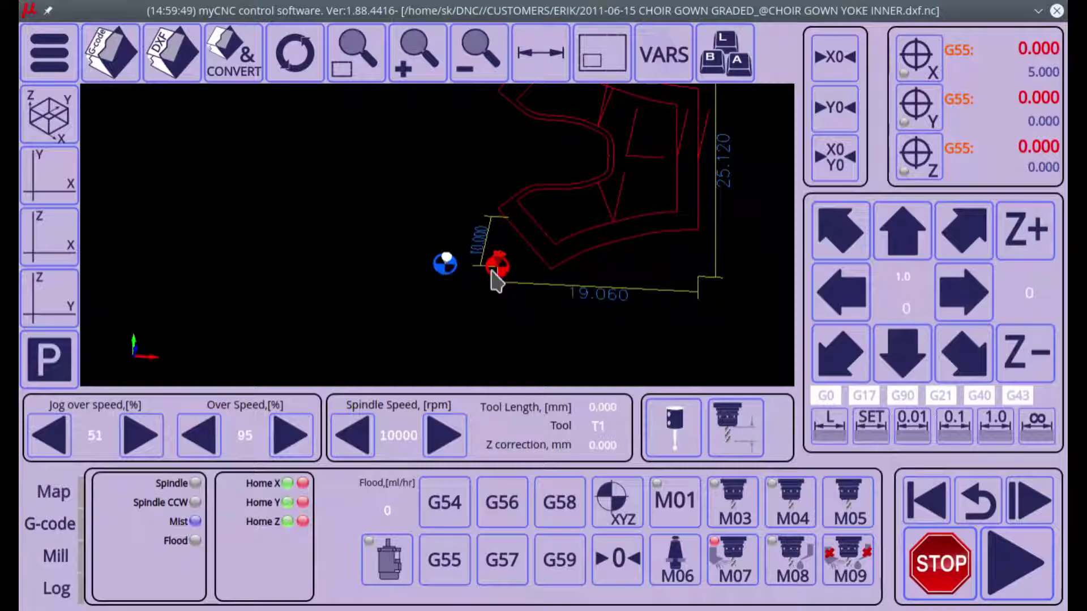
{"action": "left_click_drag", "start_coordinate": [474, 280], "coordinate": [463, 300]}
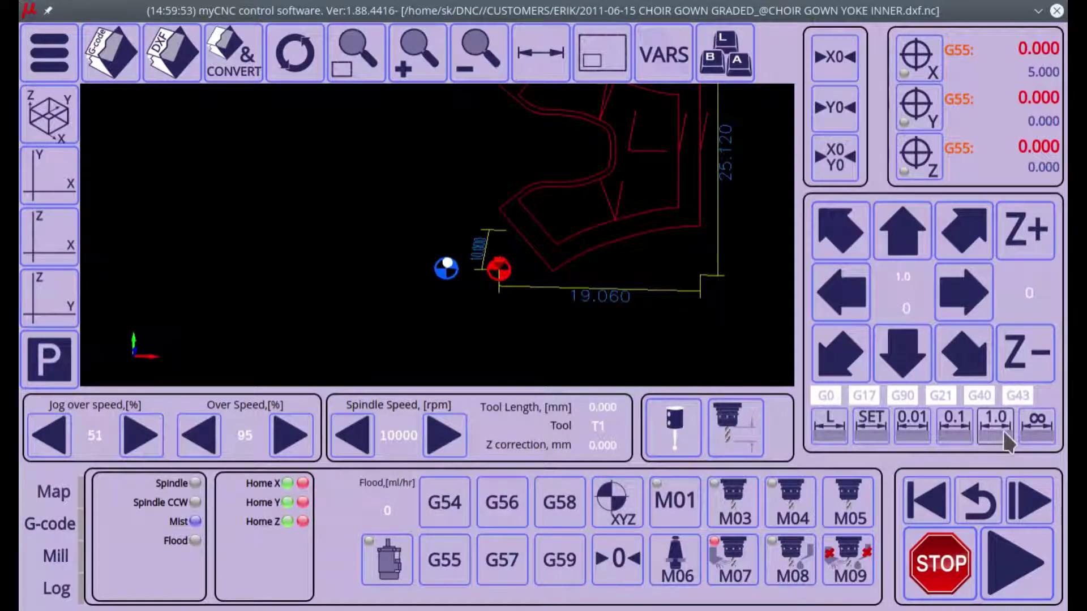
{"action": "left_click", "coordinate": [861, 420]}
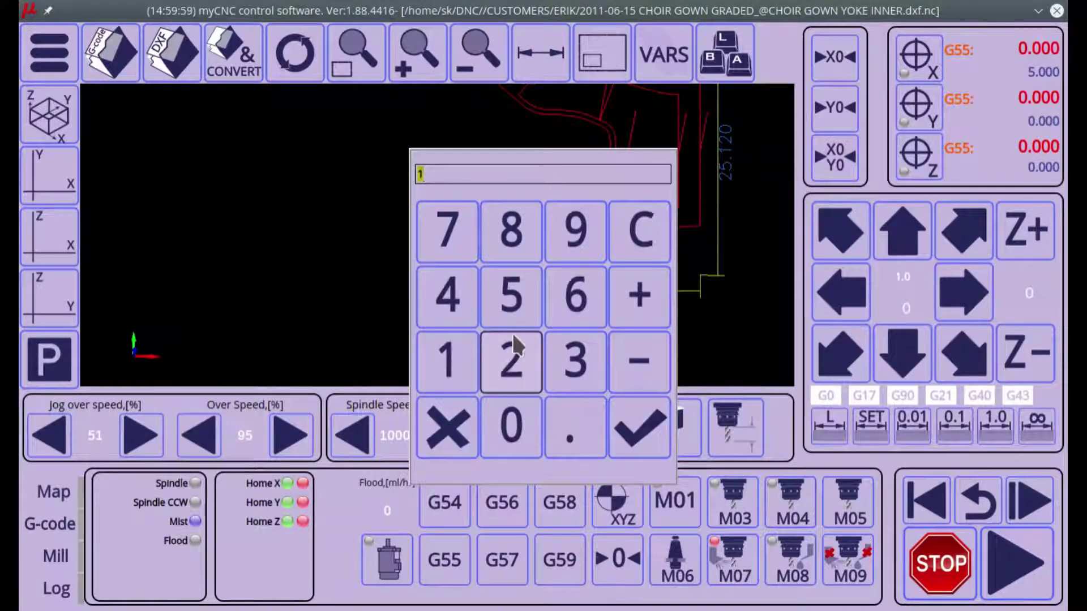
- Set the jog step to 30 mm on the keypad
{"action": "left_click", "coordinate": [574, 359]}
{"action": "left_click", "coordinate": [514, 430]}
{"action": "left_click", "coordinate": [641, 425]}
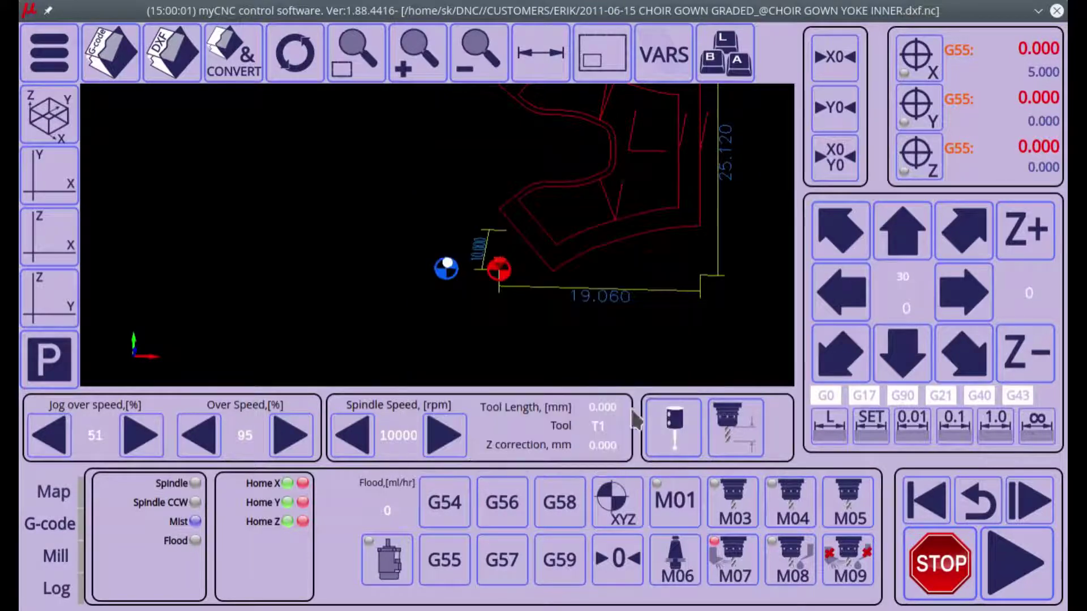
- Jog the tool 30 mm in +X, 30 mm in +Y and 30 mm down in Z
{"action": "left_click", "coordinate": [962, 292]}
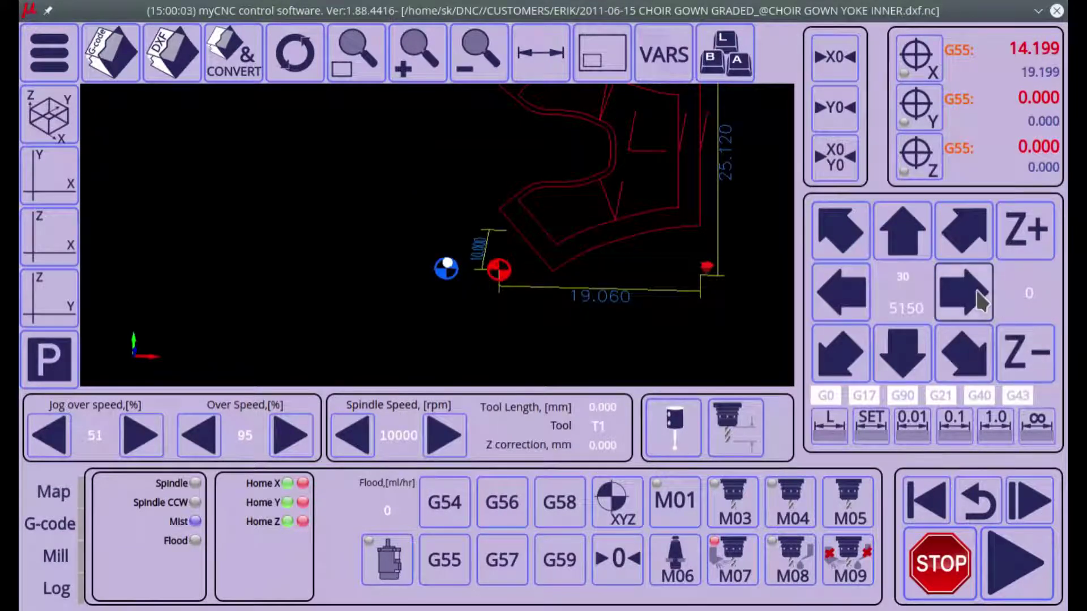
{"action": "left_click", "coordinate": [907, 238]}
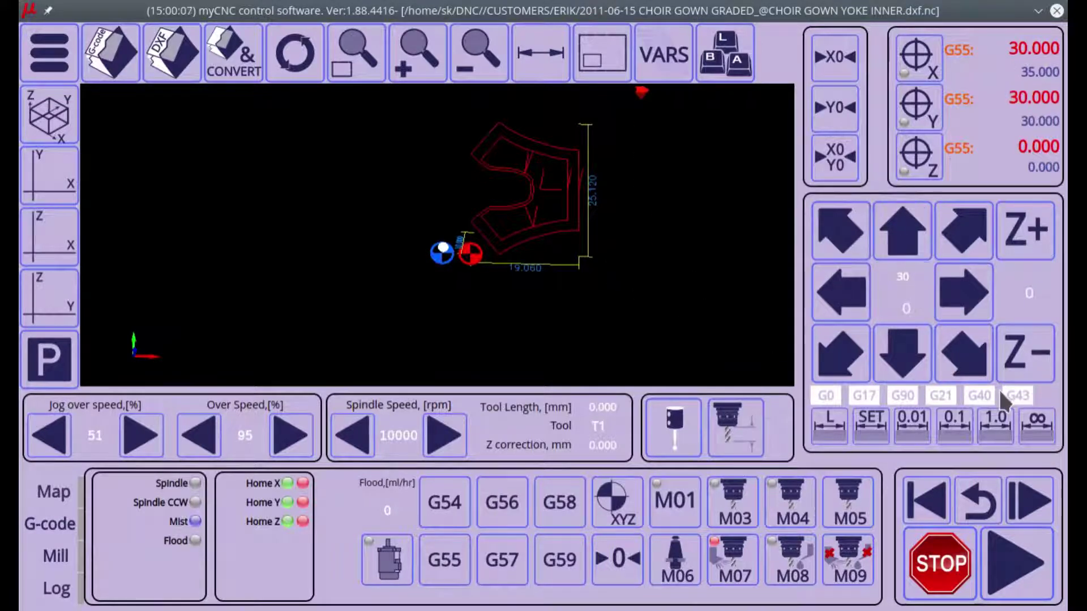
{"action": "left_click", "coordinate": [1017, 353]}
{"action": "mouse_move", "coordinate": [617, 300]}
{"action": "left_mouse_down"}
{"action": "mouse_move", "coordinate": [608, 247]}
{"action": "mouse_move", "coordinate": [610, 286]}
{"action": "left_mouse_up"}
- Zero G55 X, Y and Z at machine X 35, Y 30, Z -30, then inspect top and side views
{"action": "left_click", "coordinate": [915, 56]}
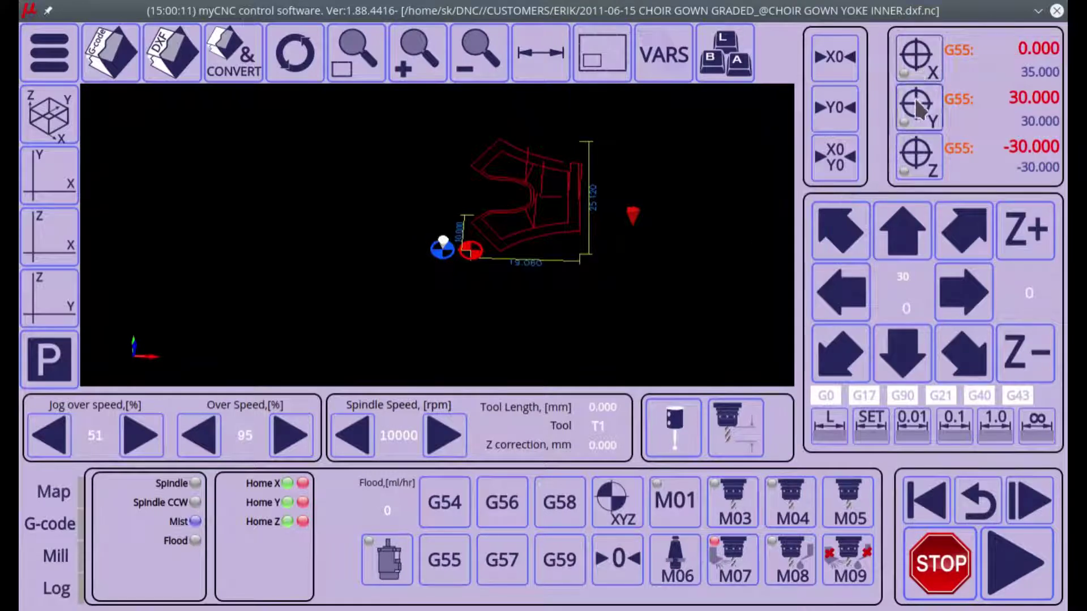
{"action": "left_click", "coordinate": [916, 106]}
{"action": "left_click", "coordinate": [916, 162]}
{"action": "scroll", "coordinate": [532, 288], "scroll_direction": "up", "scroll_amount": 2}
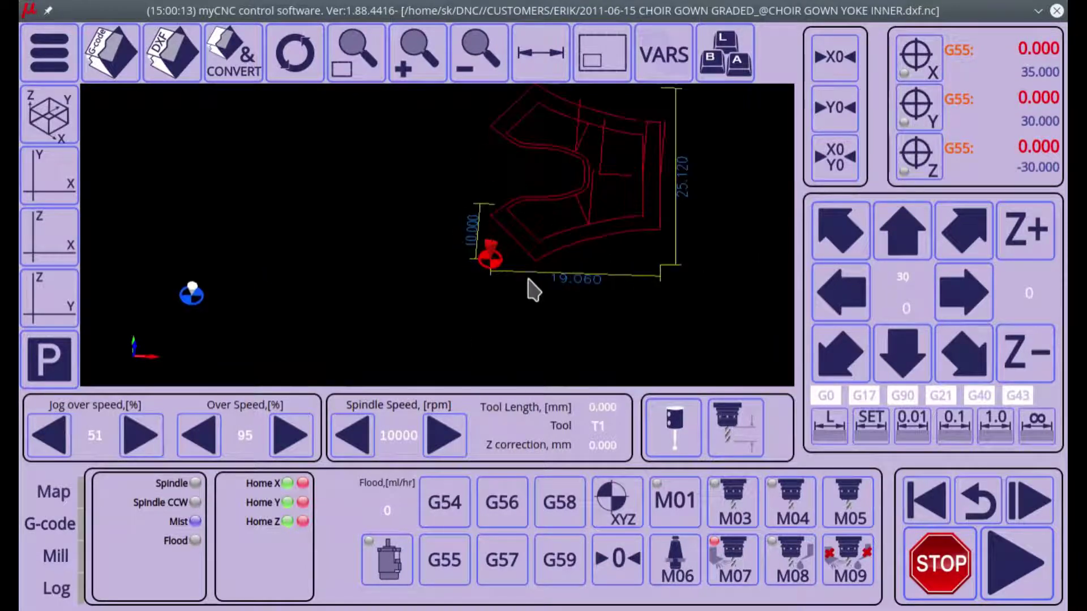
{"action": "mouse_move", "coordinate": [527, 279]}
{"action": "left_mouse_down"}
{"action": "mouse_move", "coordinate": [499, 233]}
{"action": "mouse_move", "coordinate": [543, 249]}
{"action": "mouse_move", "coordinate": [497, 243]}
{"action": "mouse_move", "coordinate": [517, 296]}
{"action": "mouse_move", "coordinate": [504, 283]}
{"action": "left_mouse_up"}
{"action": "left_click", "coordinate": [56, 172]}
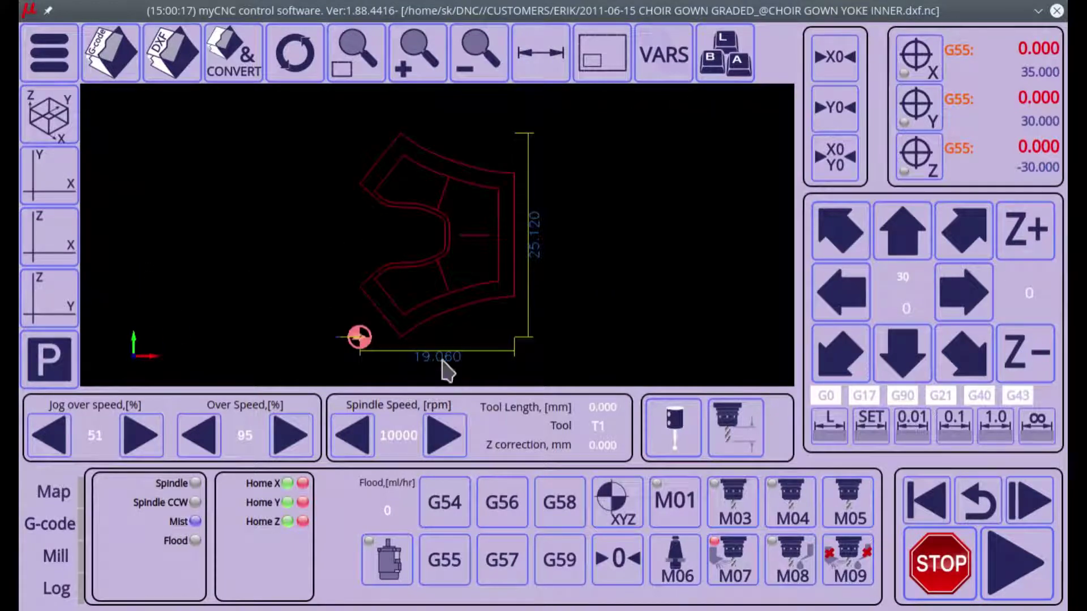
{"action": "scroll", "coordinate": [406, 281], "scroll_direction": "down", "scroll_amount": 3}
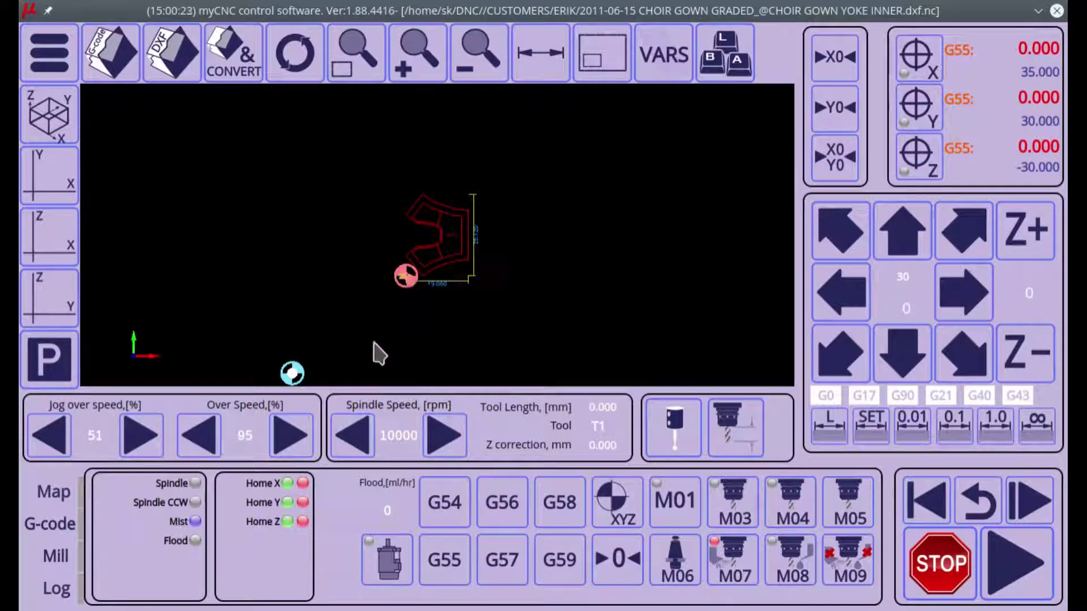
{"action": "left_click_drag", "start_coordinate": [376, 351], "coordinate": [385, 195]}
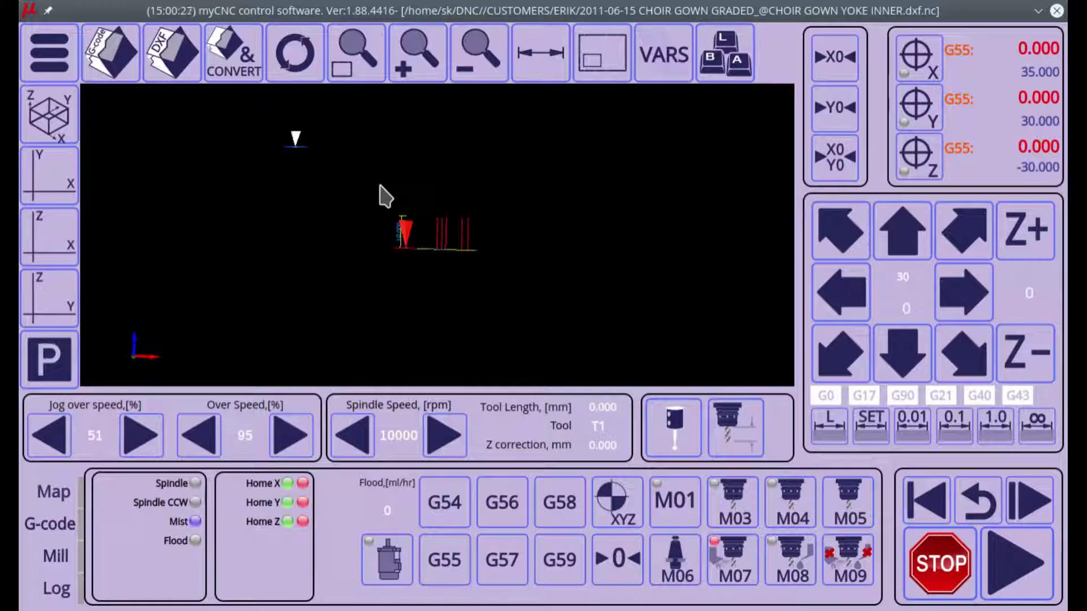
{"action": "left_click_drag", "start_coordinate": [303, 170], "coordinate": [425, 345]}
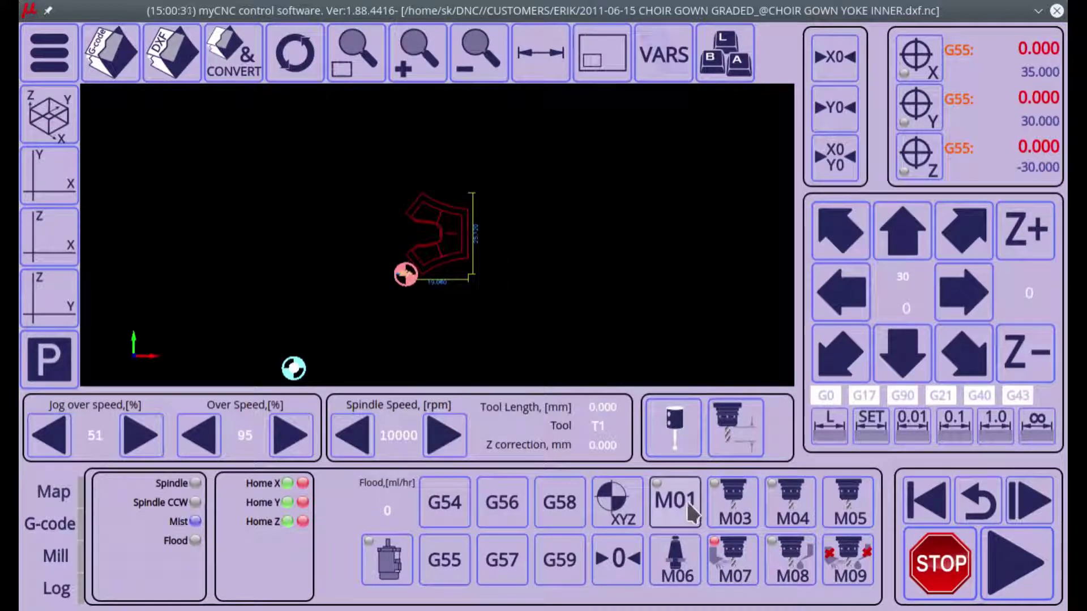
- Switch to G54 and zero its Y and Z here, leaving G54 X at -3.009
{"action": "left_click", "coordinate": [444, 502]}
{"action": "scroll", "coordinate": [439, 313], "scroll_direction": "down", "scroll_amount": 1}
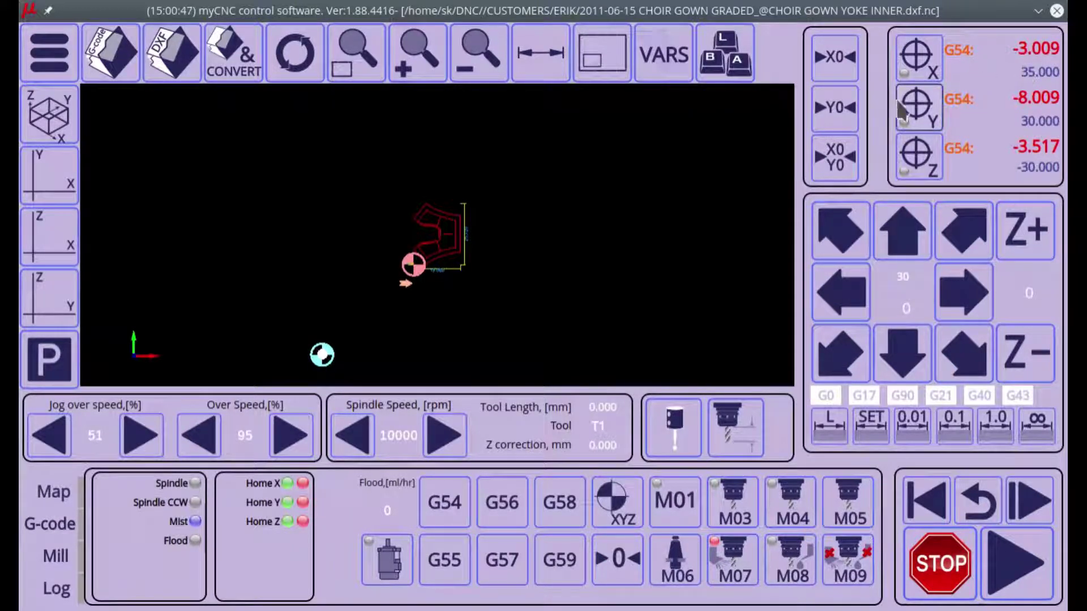
{"action": "left_click", "coordinate": [918, 108]}
{"action": "left_click", "coordinate": [918, 164]}
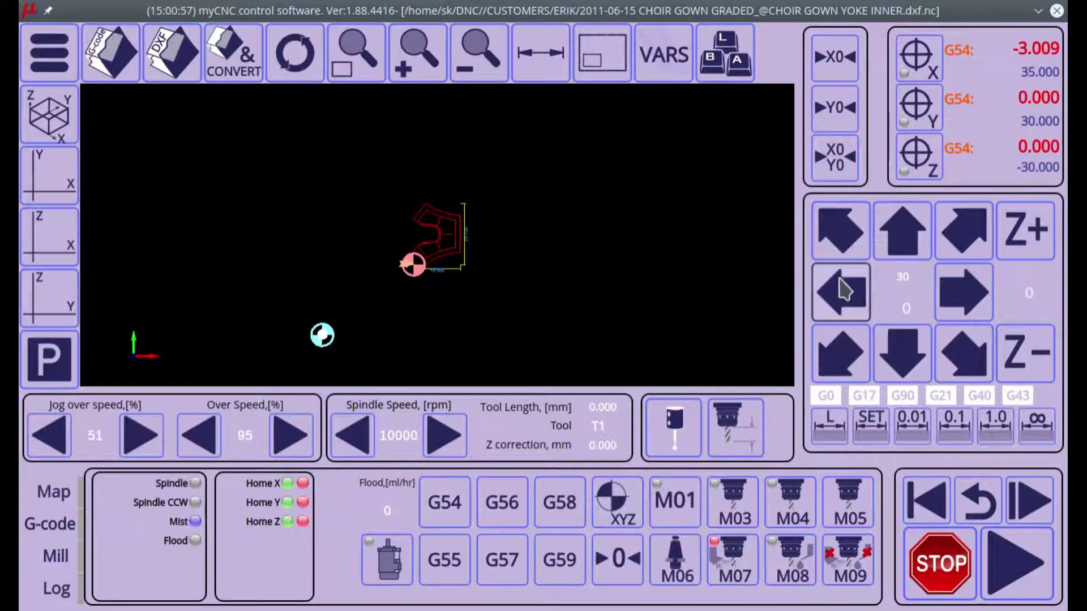
- Jog X +30 mm, zero G54 X at machine X 65.000, then switch back to G55
{"action": "left_click", "coordinate": [969, 291]}
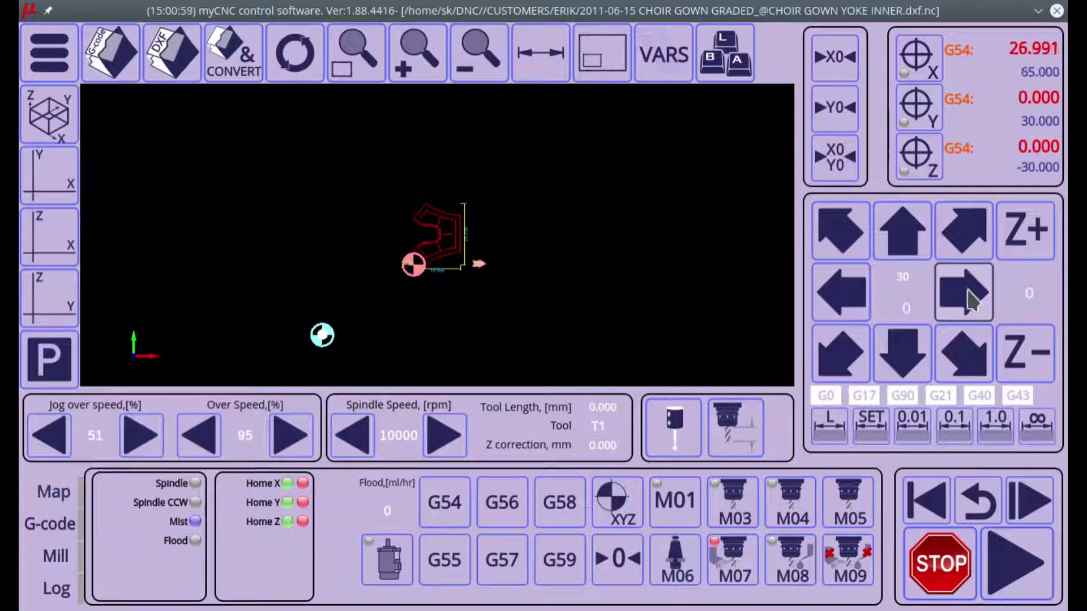
{"action": "left_click", "coordinate": [925, 53]}
{"action": "mouse_move", "coordinate": [555, 279]}
{"action": "left_mouse_down"}
{"action": "mouse_move", "coordinate": [498, 223]}
{"action": "mouse_move", "coordinate": [495, 194]}
{"action": "mouse_move", "coordinate": [504, 271]}
{"action": "mouse_move", "coordinate": [492, 335]}
{"action": "left_mouse_up"}
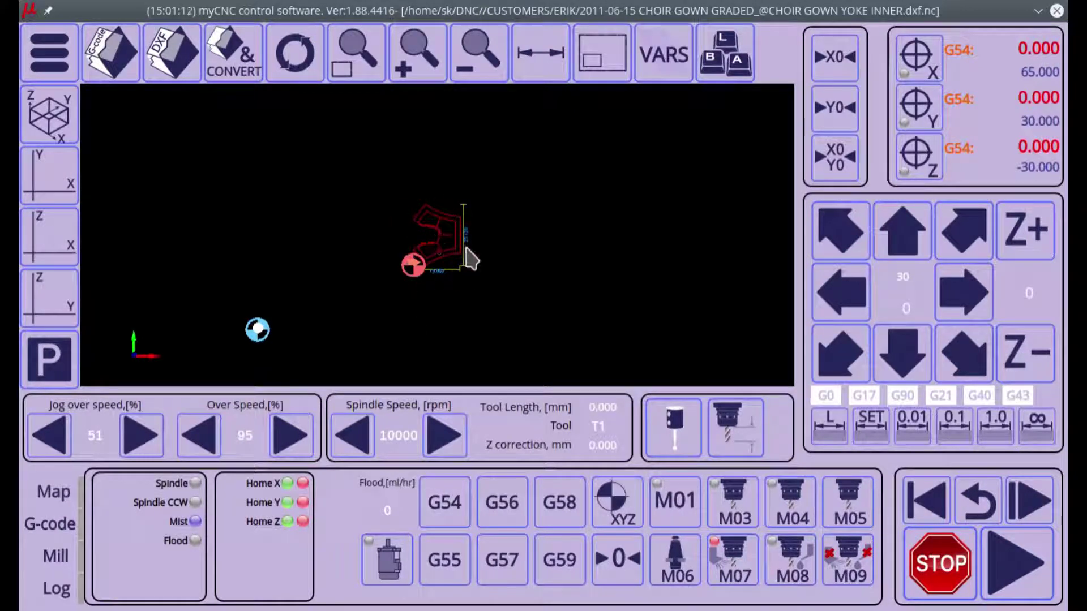
{"action": "mouse_move", "coordinate": [436, 264]}
{"action": "left_mouse_down"}
{"action": "mouse_move", "coordinate": [434, 175]}
{"action": "mouse_move", "coordinate": [444, 236]}
{"action": "mouse_move", "coordinate": [429, 303]}
{"action": "mouse_move", "coordinate": [442, 169]}
{"action": "mouse_move", "coordinate": [444, 304]}
{"action": "left_mouse_up"}
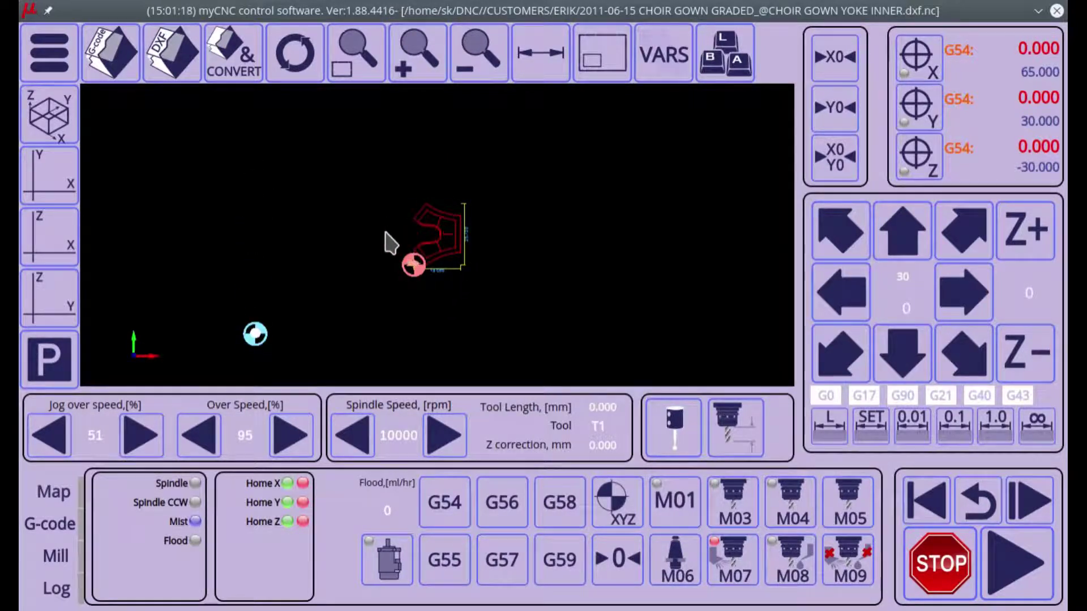
{"action": "left_click", "coordinate": [446, 562]}
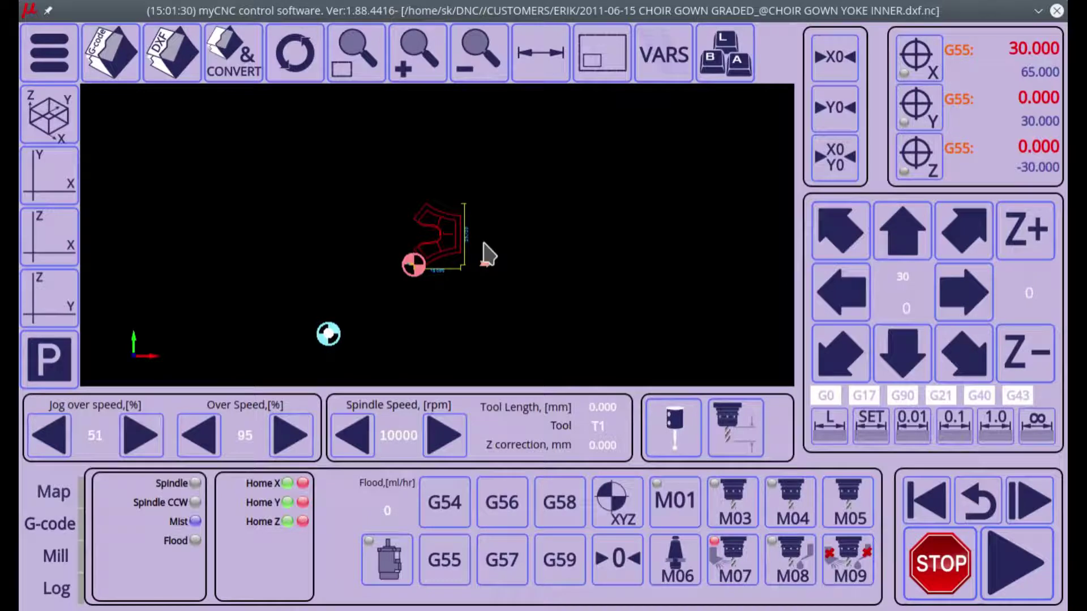
{"action": "left_click", "coordinate": [446, 500]}
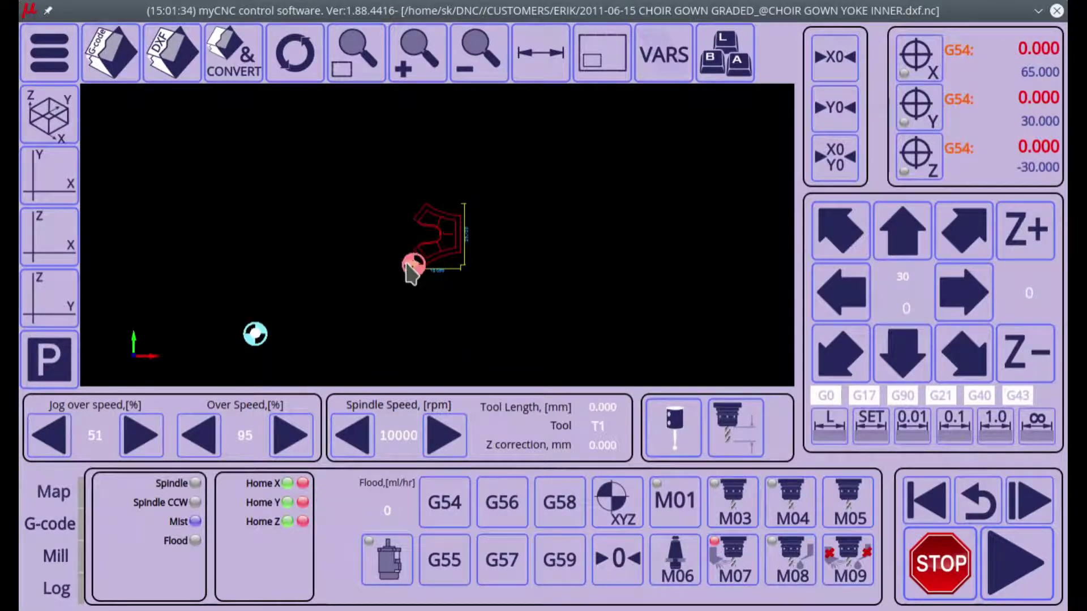
{"action": "left_click", "coordinate": [50, 53]}
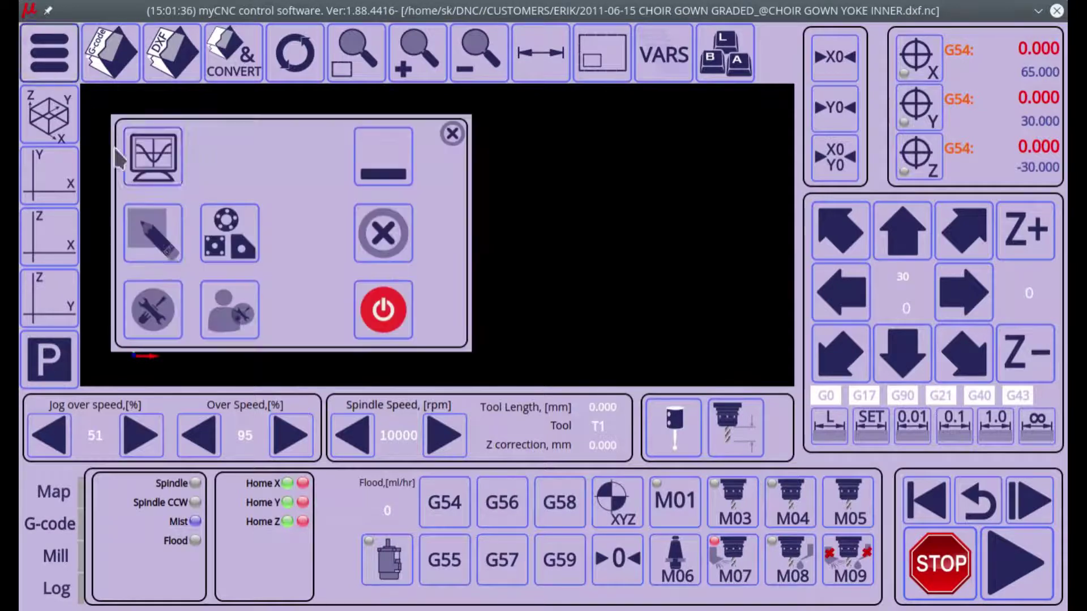
- Review Config > Work Offsets (G54 65/30/-30, G55 35/30/-30) and go back to the machining screen
{"action": "left_click", "coordinate": [153, 157]}
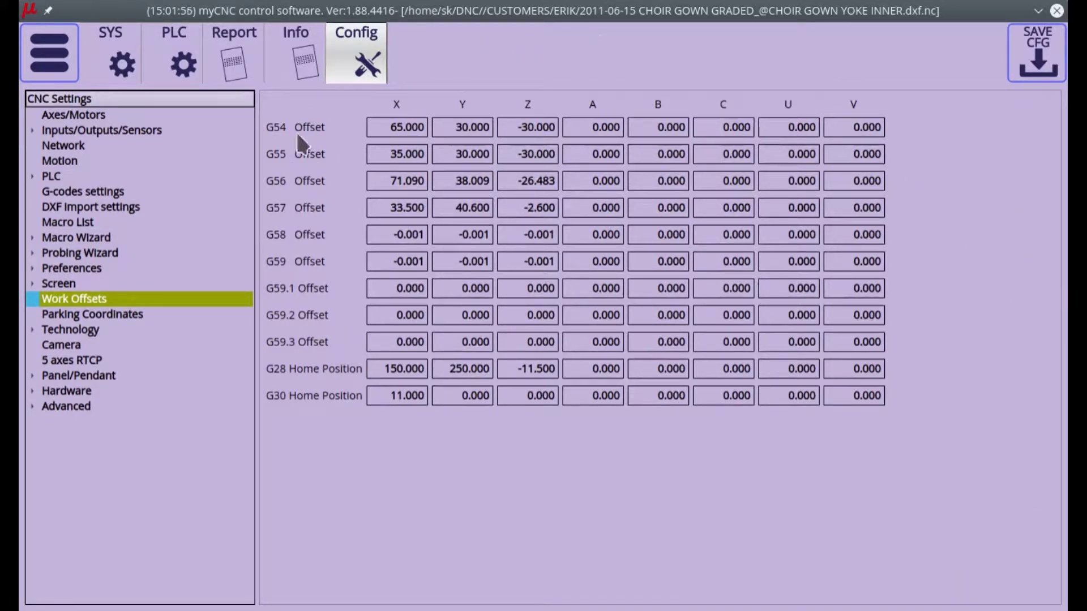
{"action": "left_click", "coordinate": [49, 52]}
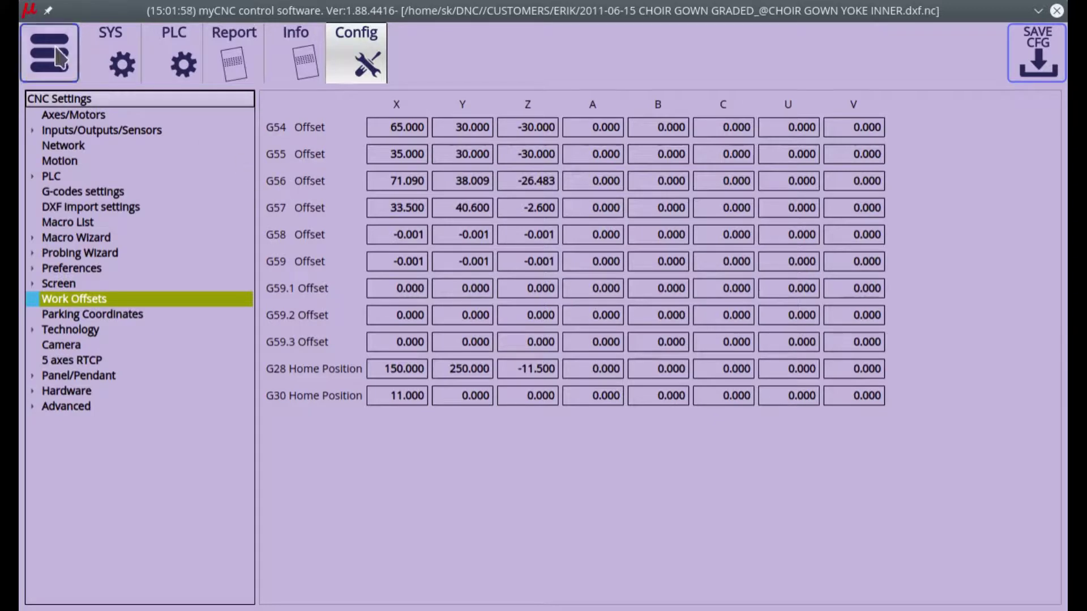